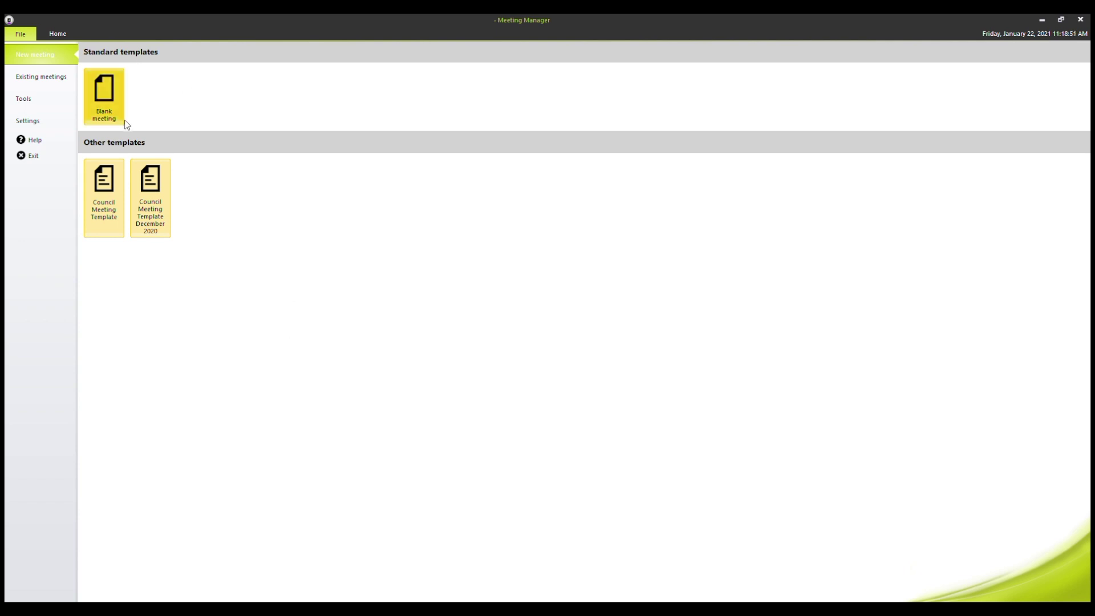
# Step: Create a meeting from the Blank meeting template and open it for editing
pyautogui.click(158, 165)
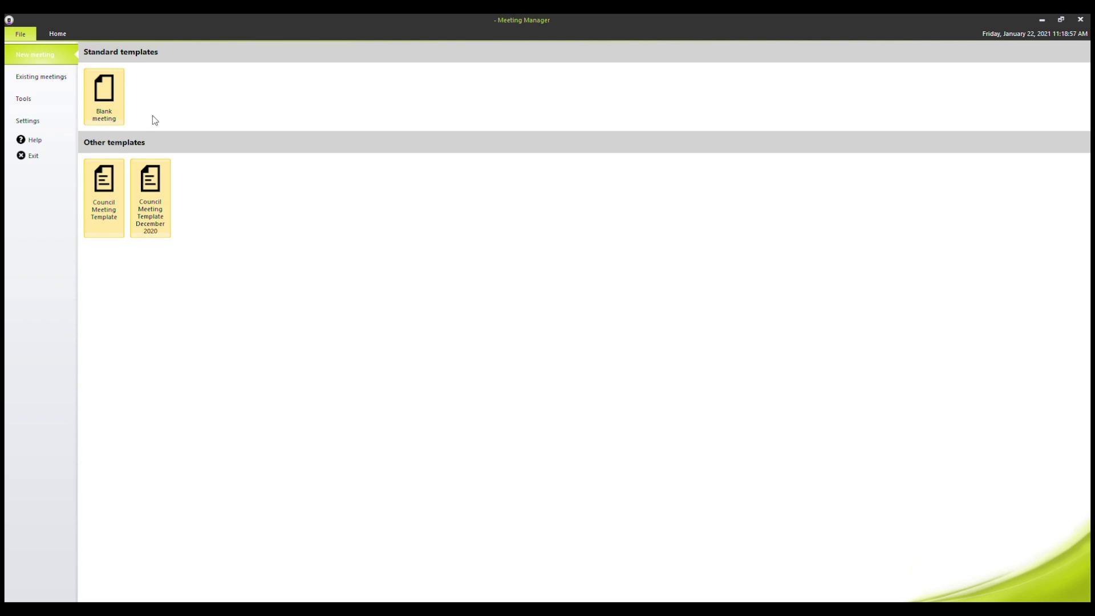
pyautogui.click(120, 103)
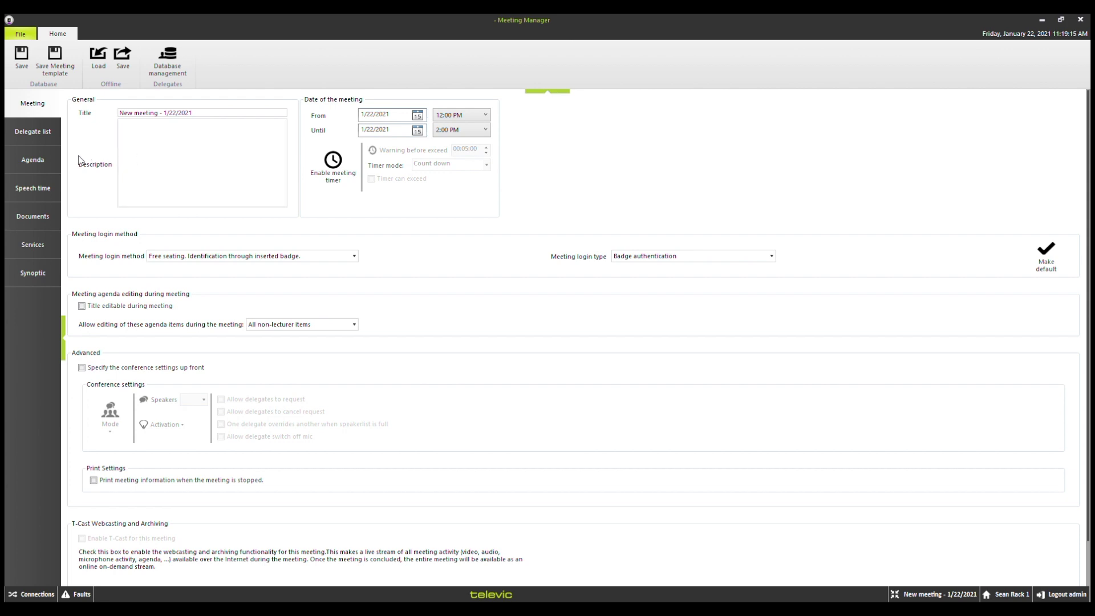
# Step: Switch to the Agenda page of the new 1/22/2021 meeting
pyautogui.click(38, 162)
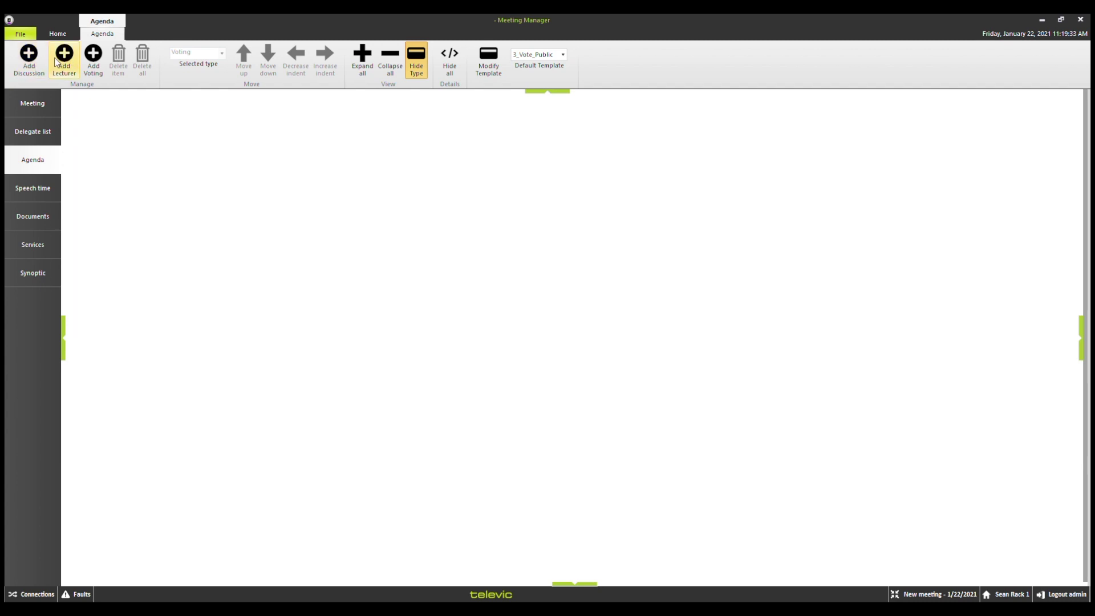
# Step: Add Voting item 1 to the agenda and expand its settings
pyautogui.click(93, 57)
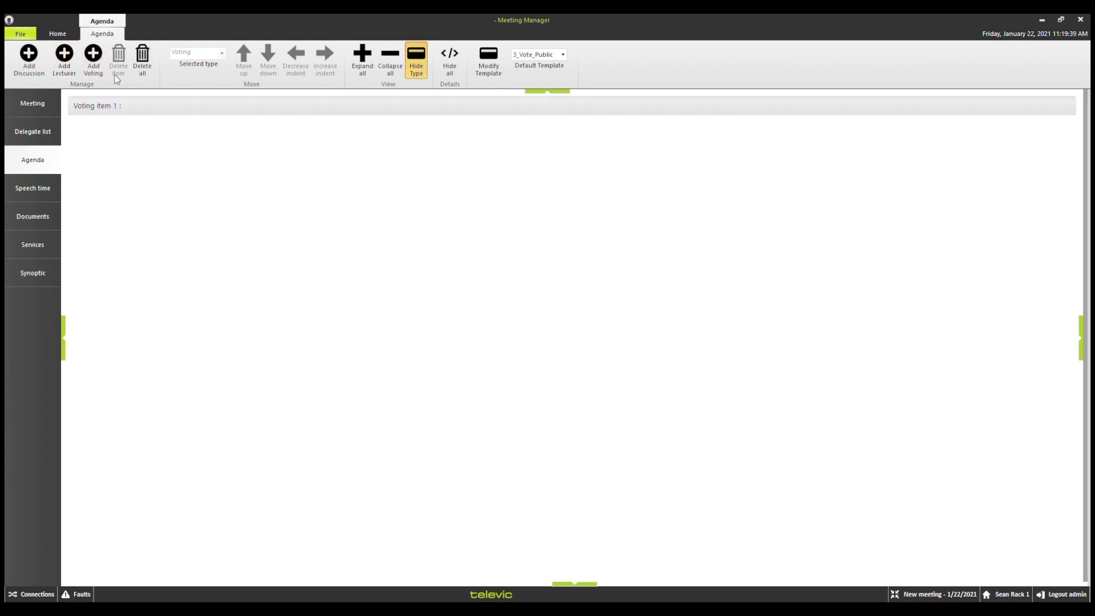
pyautogui.click(124, 108)
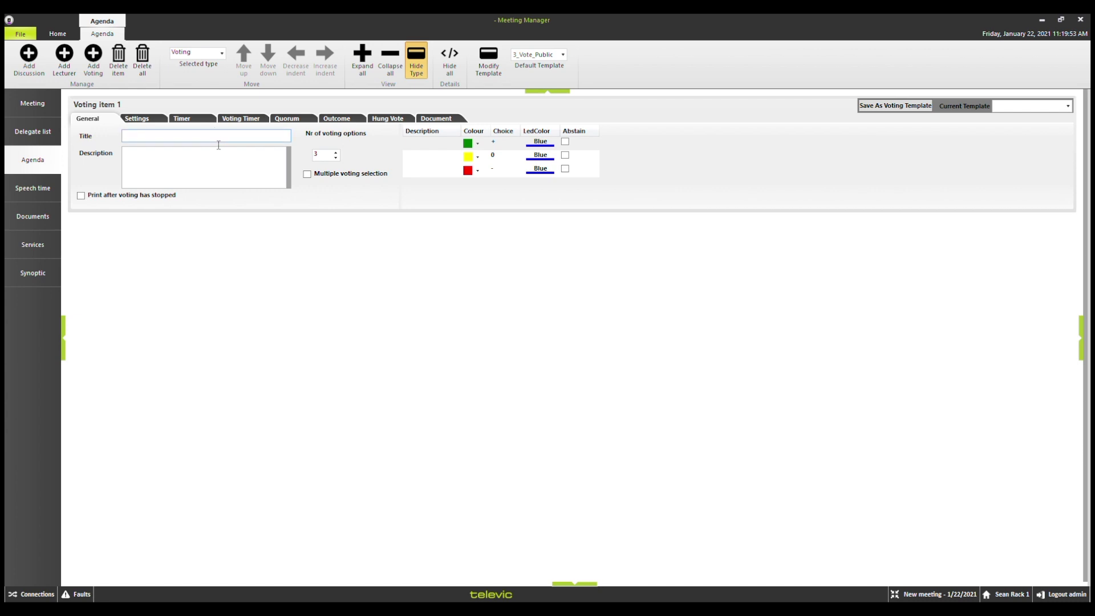
# Step: Title Voting item 1 'Stop Sign' and describe it 'Do you want a new stop sign at Maple and Main?'
pyautogui.write('op Sign')
pyautogui.click(236, 171)
pyautogui.write('Do you want a new stop sign at Maple and Main?')
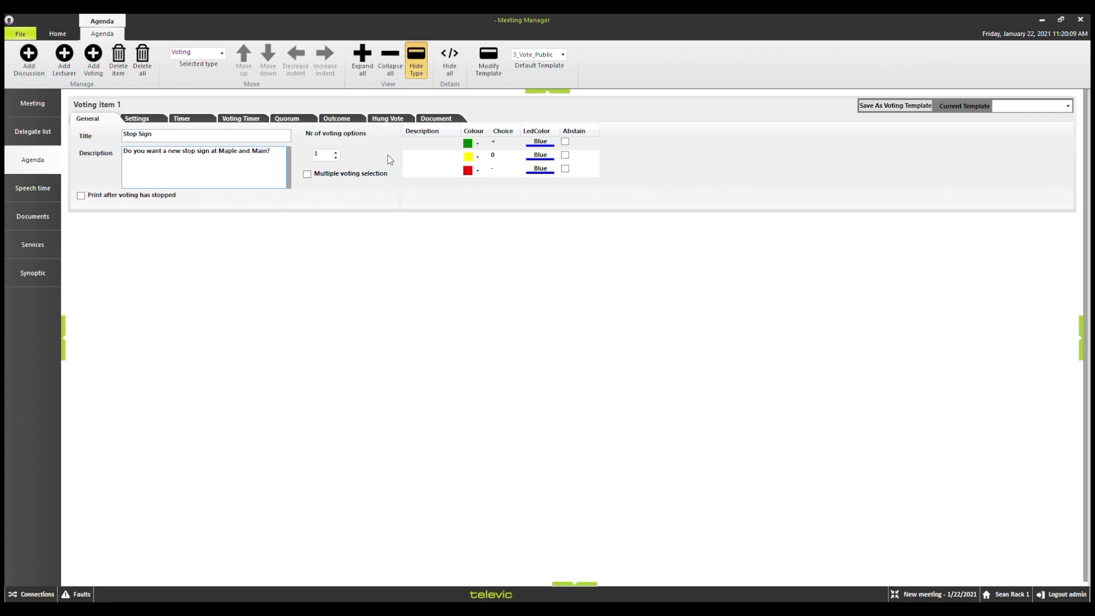
pyautogui.click(336, 153)
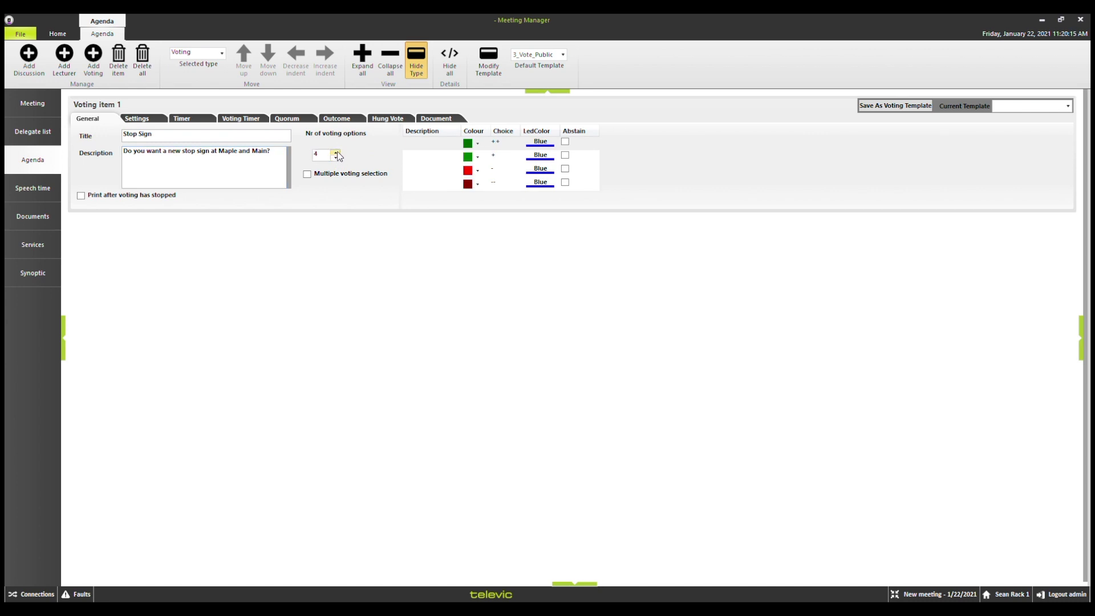
pyautogui.click(336, 153)
pyautogui.click(336, 153)
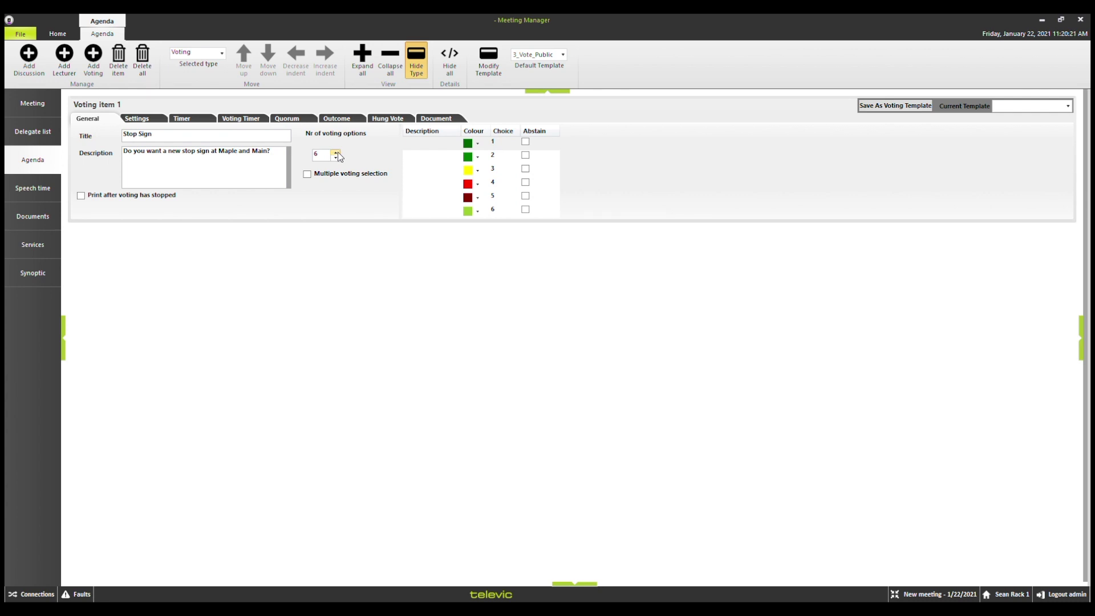
pyautogui.click(337, 154)
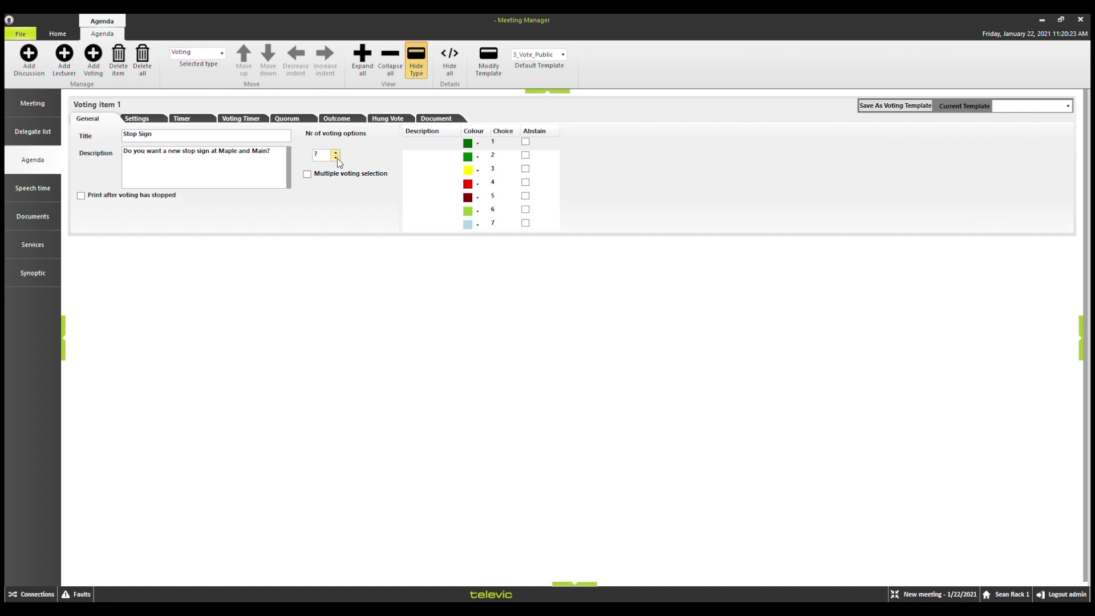
pyautogui.click(336, 157)
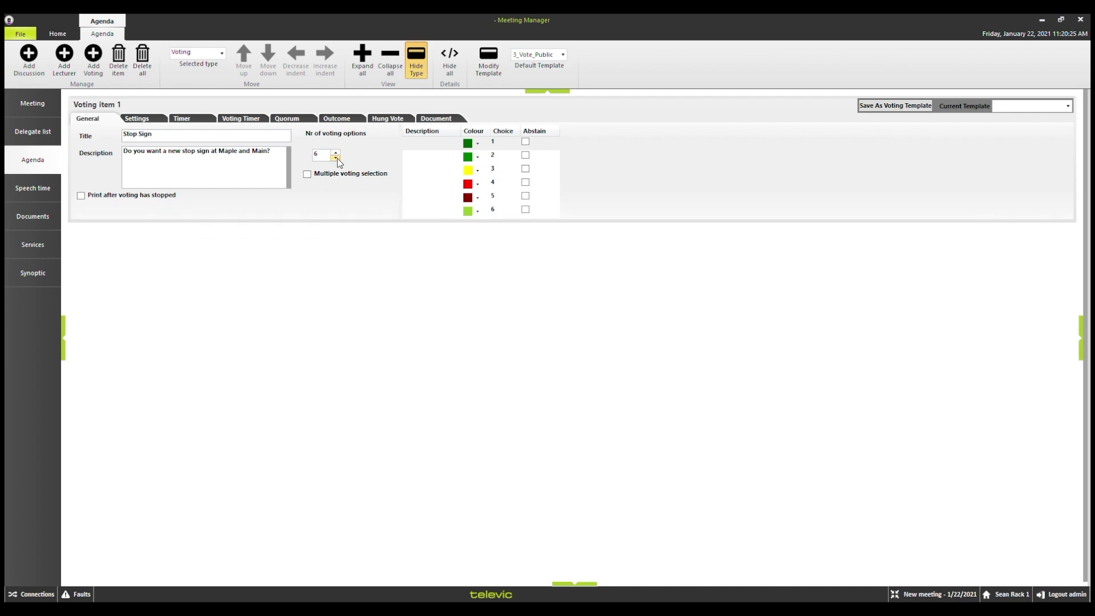
pyautogui.click(336, 158)
pyautogui.click(336, 157)
pyautogui.click(336, 157)
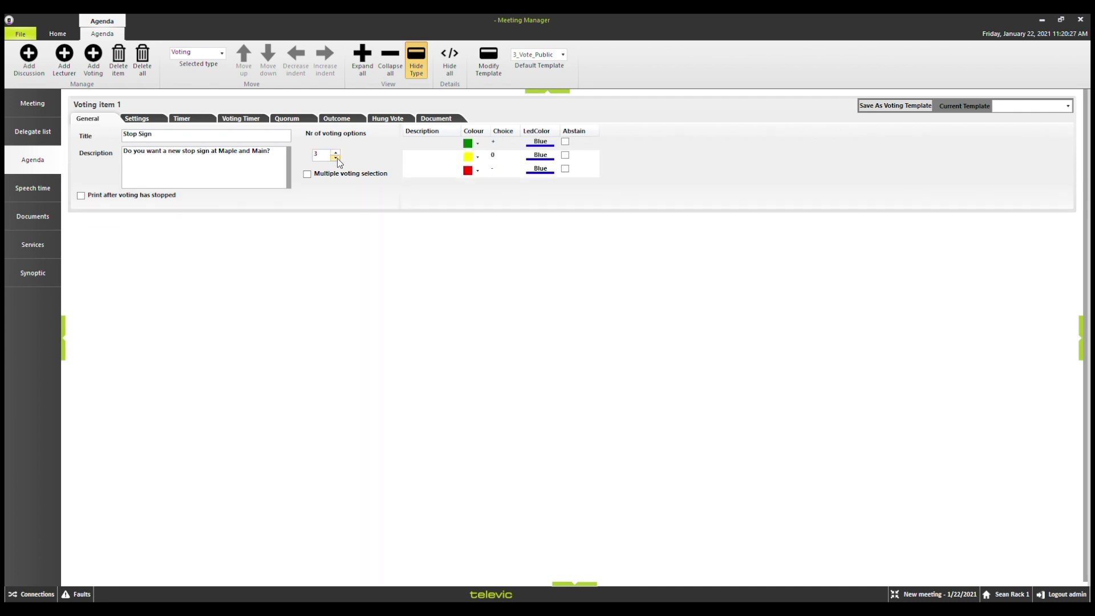
pyautogui.click(336, 158)
pyautogui.click(336, 152)
# Step: Label the +, 0 and − voting options Yes, Abstain and No
pyautogui.click(431, 144)
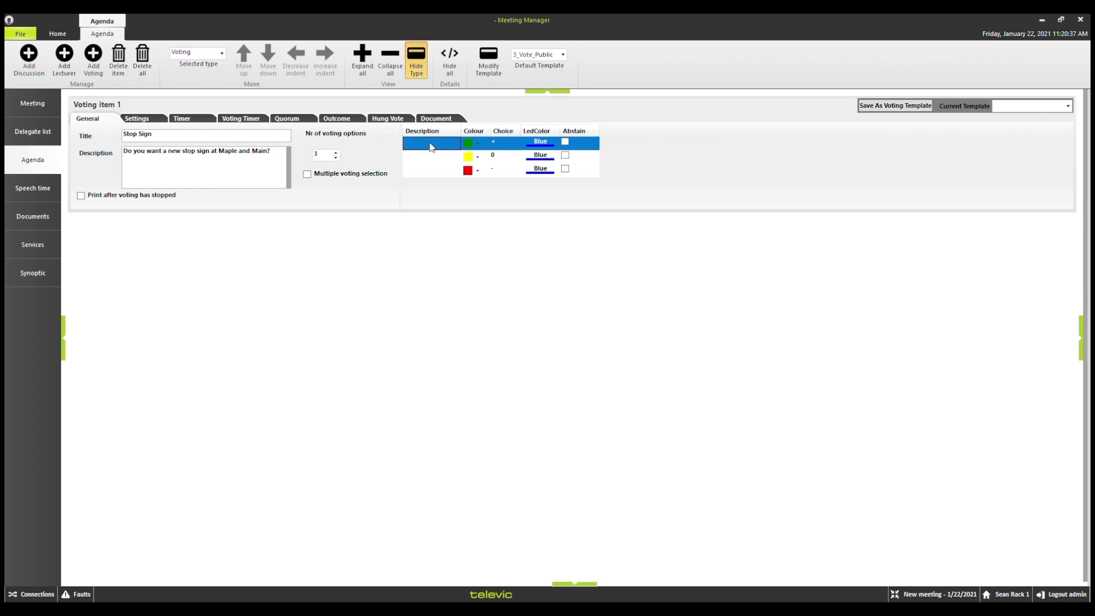
pyautogui.click(432, 146)
pyautogui.write('Yes')
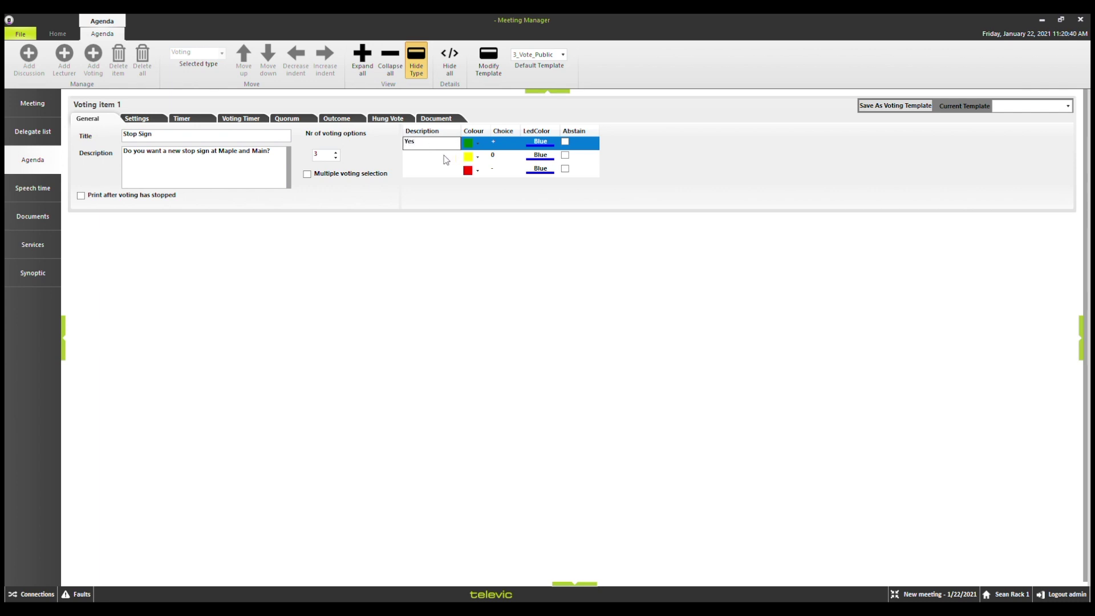
pyautogui.click(446, 157)
pyautogui.click(443, 158)
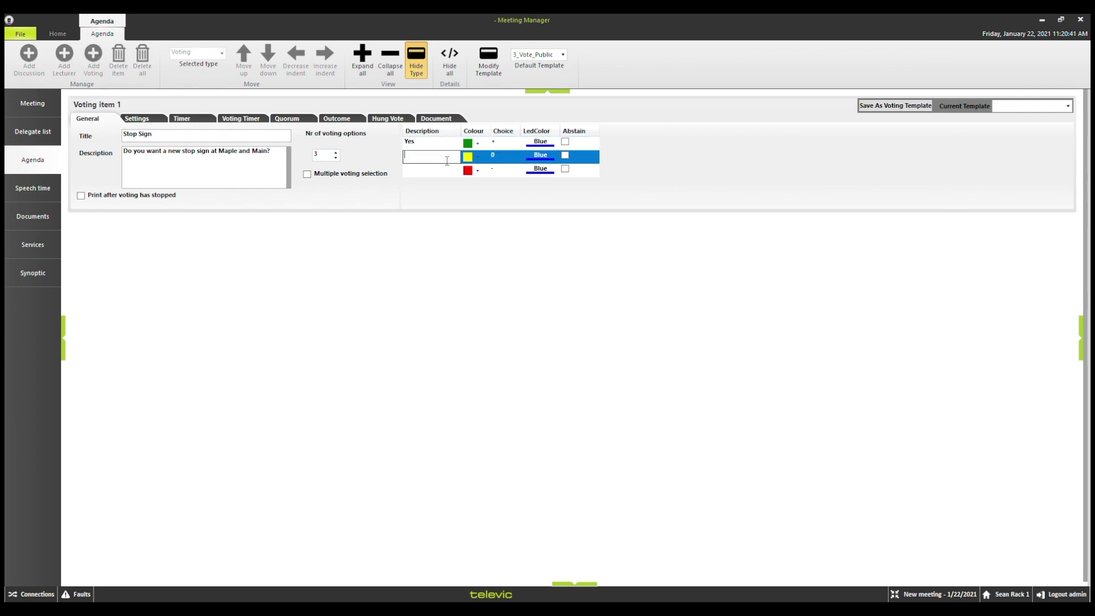
pyautogui.write('Abstain')
pyautogui.click(421, 172)
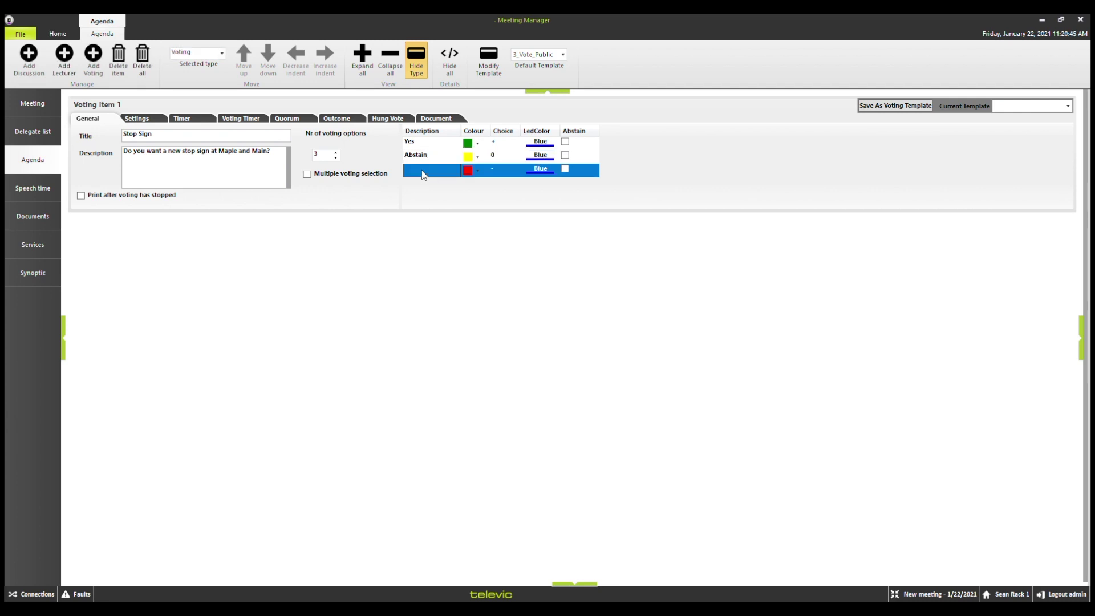
pyautogui.click(424, 173)
pyautogui.write('No')
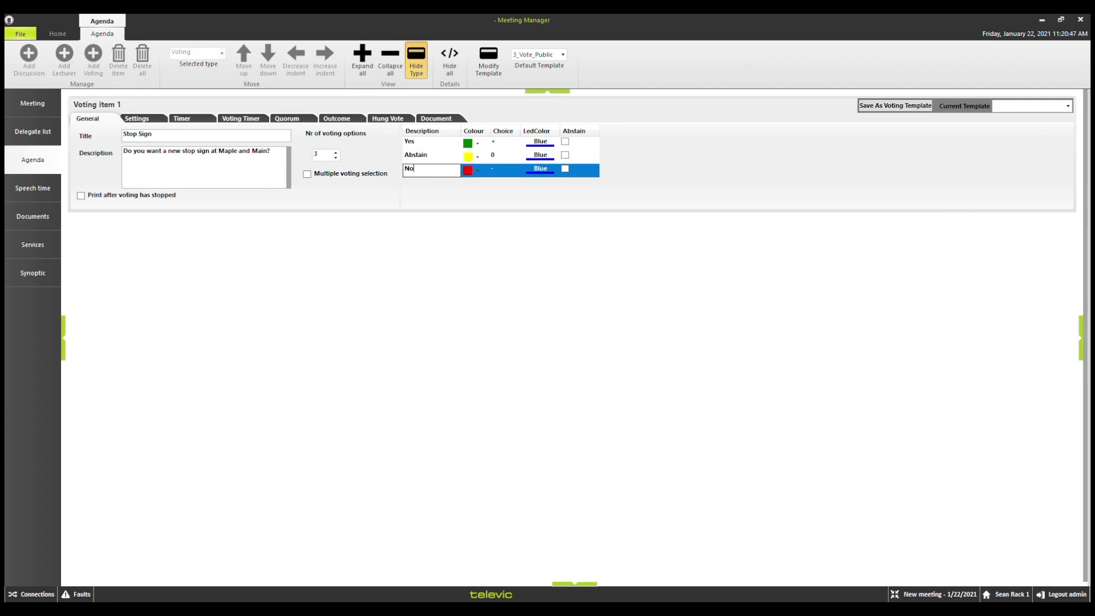
pyautogui.click(677, 172)
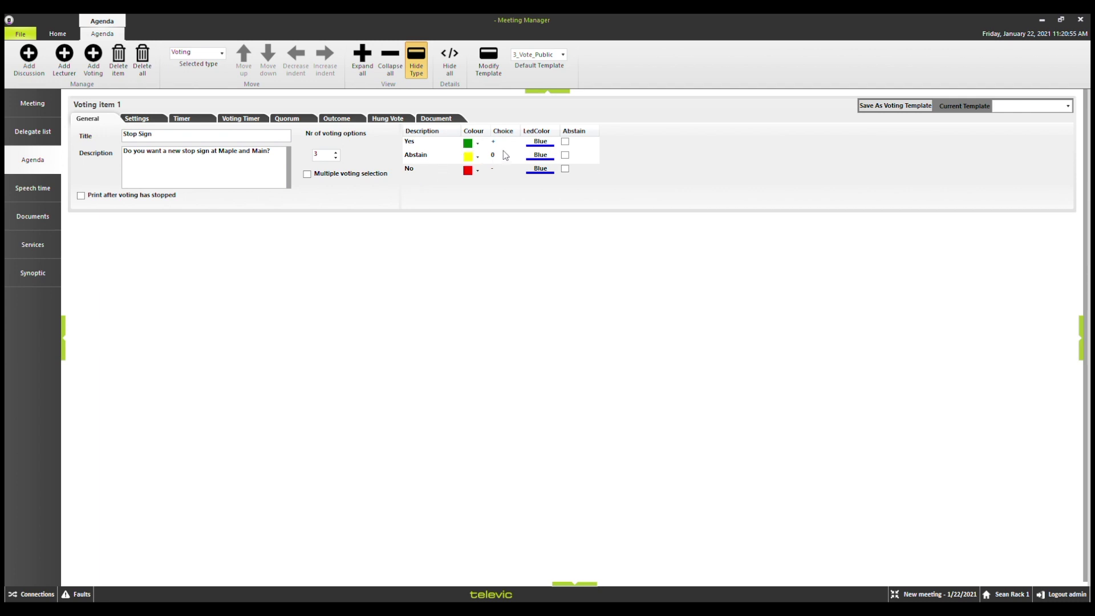
# Step: Set abstain allocation to 'invalid outcome choice' and mark the Abstain option as the abstention answer
pyautogui.click(565, 156)
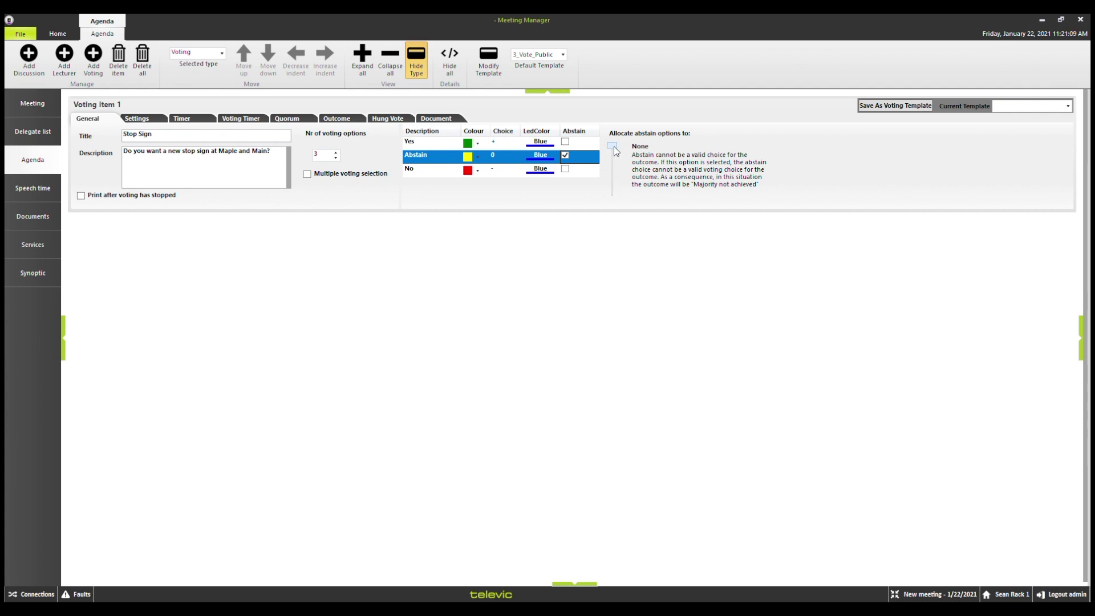
pyautogui.click(612, 147)
pyautogui.click(614, 162)
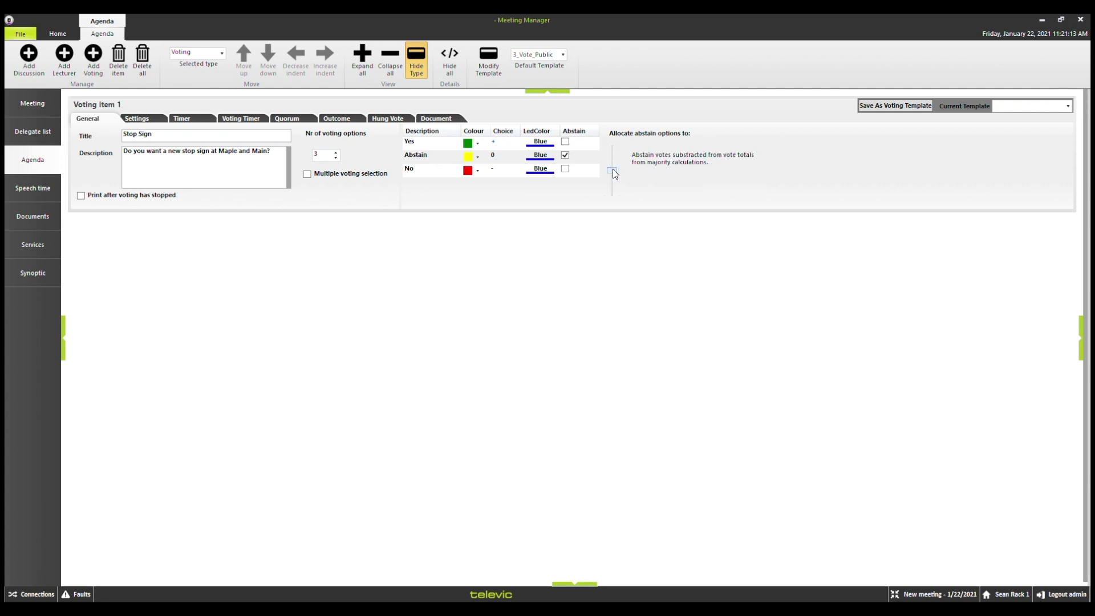
pyautogui.click(612, 197)
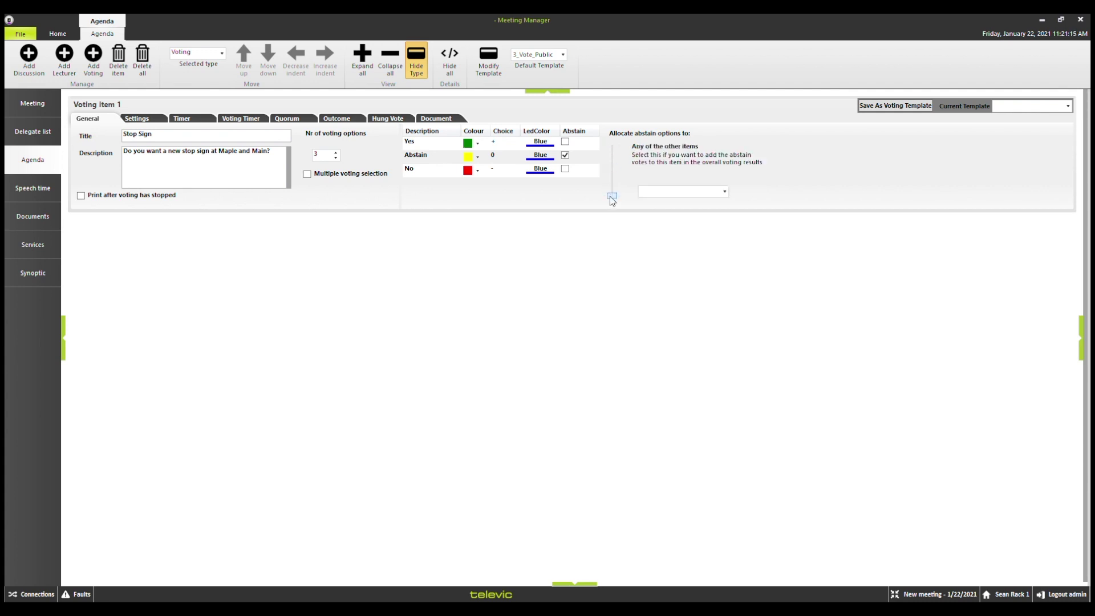
pyautogui.click(608, 177)
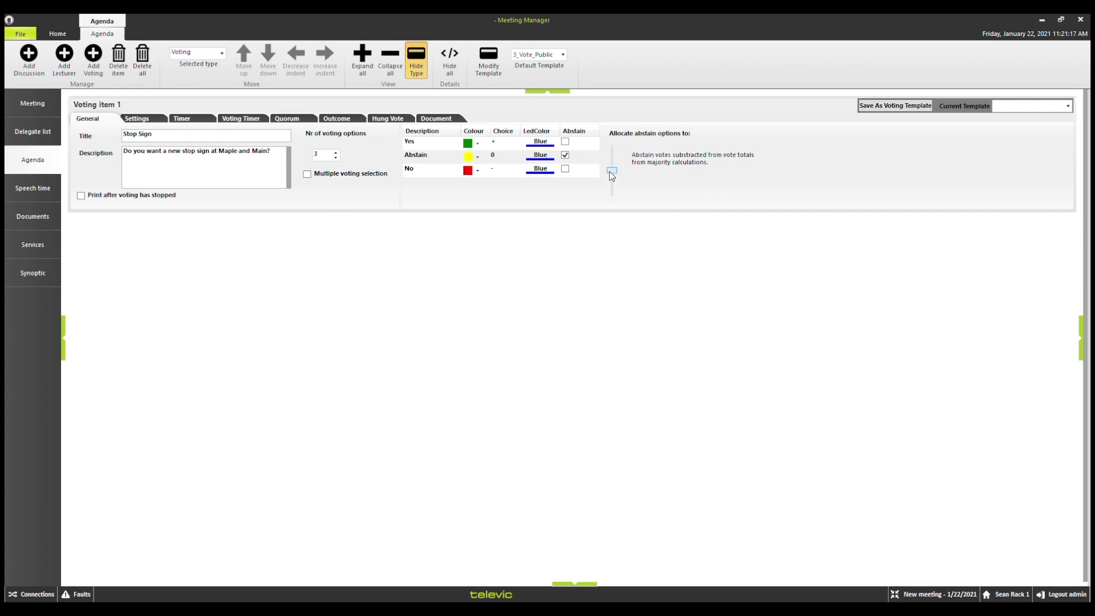
pyautogui.click(612, 162)
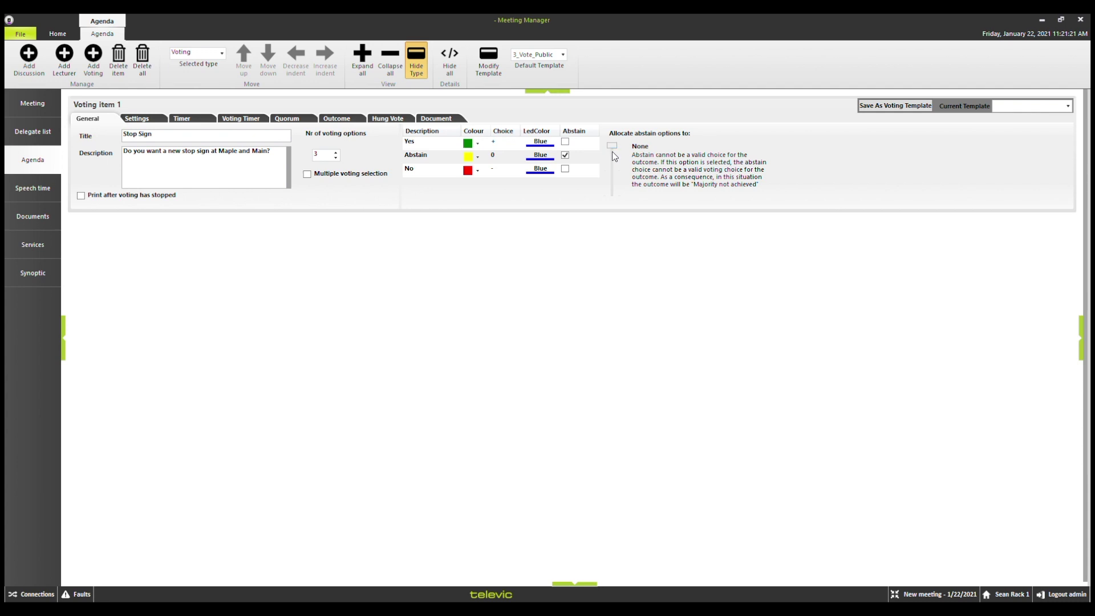
pyautogui.click(565, 155)
# Step: On Voting item 1's Settings tab, adjust who sees individual voting results
pyautogui.click(153, 121)
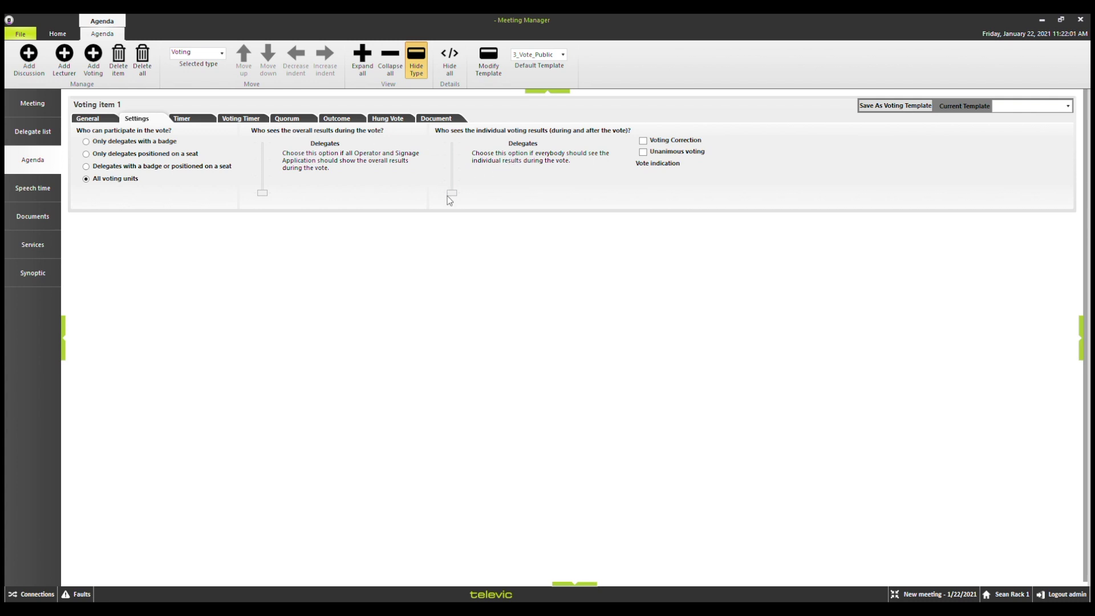
pyautogui.moveTo(447, 196)
pyautogui.mouseDown()
pyautogui.moveTo(455, 153)
pyautogui.moveTo(452, 194)
pyautogui.mouseUp()
pyautogui.click(203, 120)
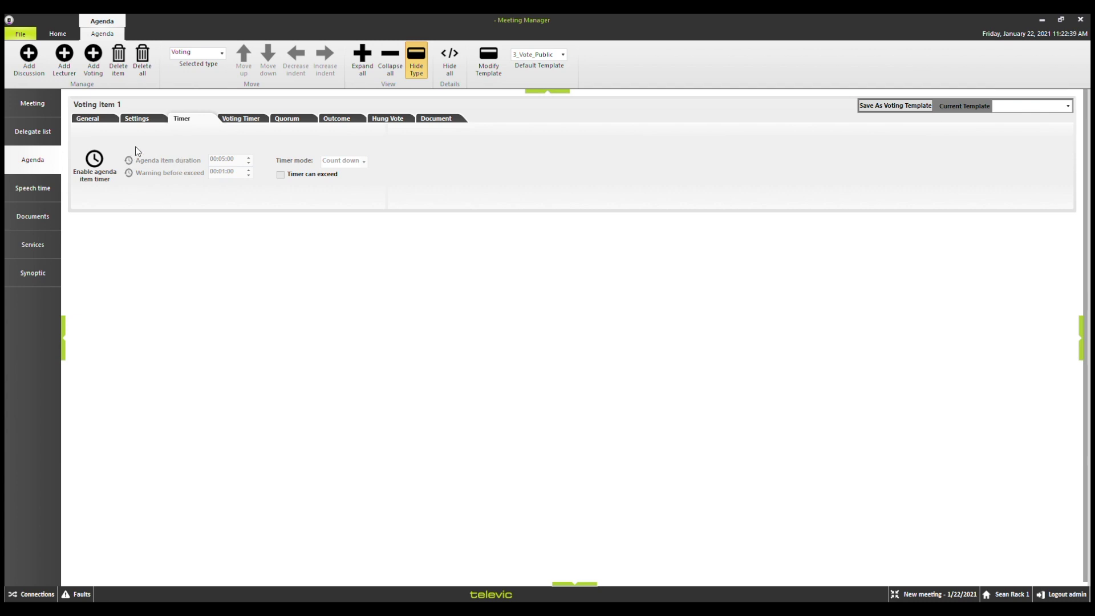
# Step: Switch between the Timer and Voting Timer tabs, ending on Voting Timer
pyautogui.click(253, 122)
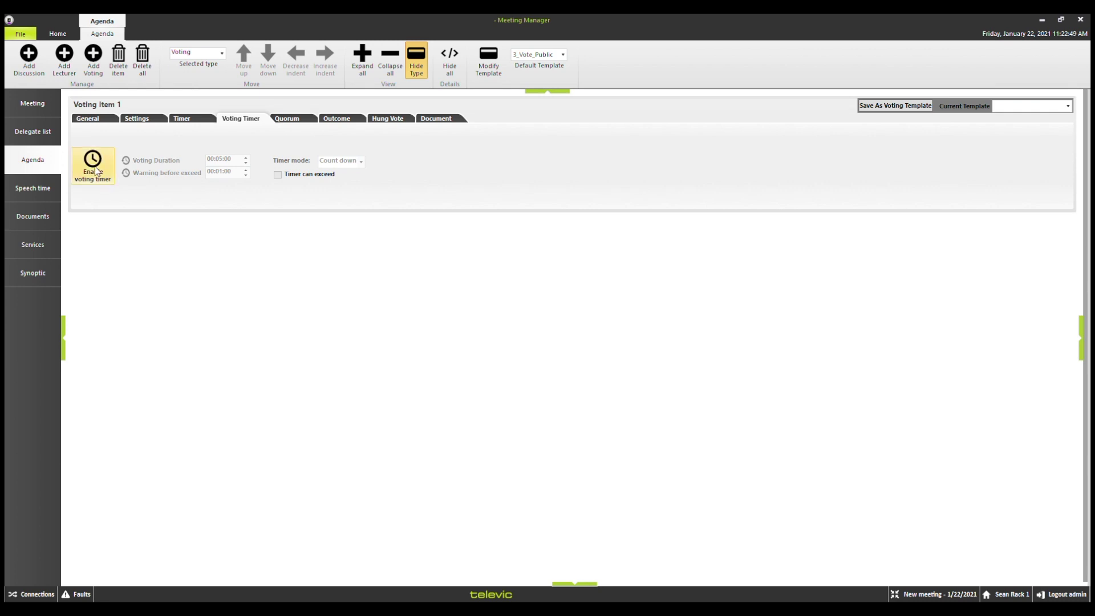
pyautogui.click(197, 121)
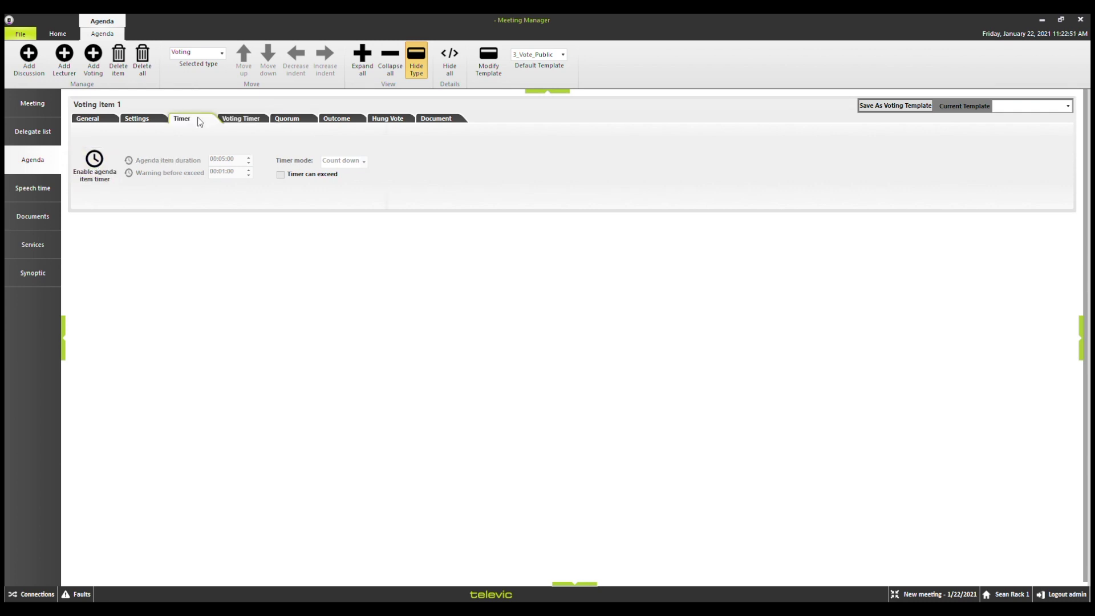
pyautogui.click(241, 120)
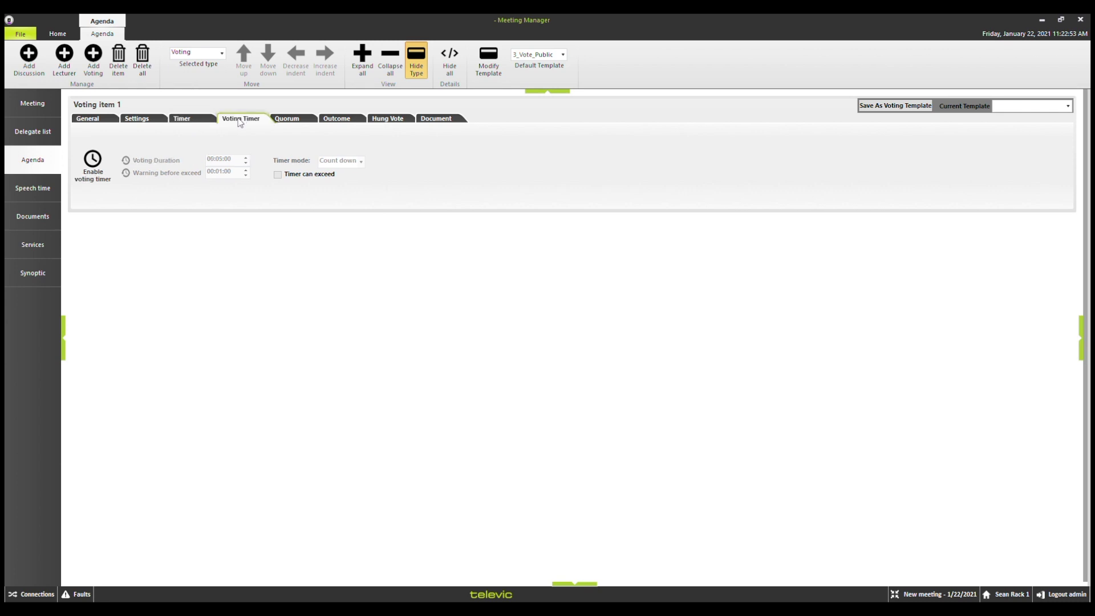
# Step: Enable a 5-minute count-down voting timer for the Stop Sign vote
pyautogui.click(100, 167)
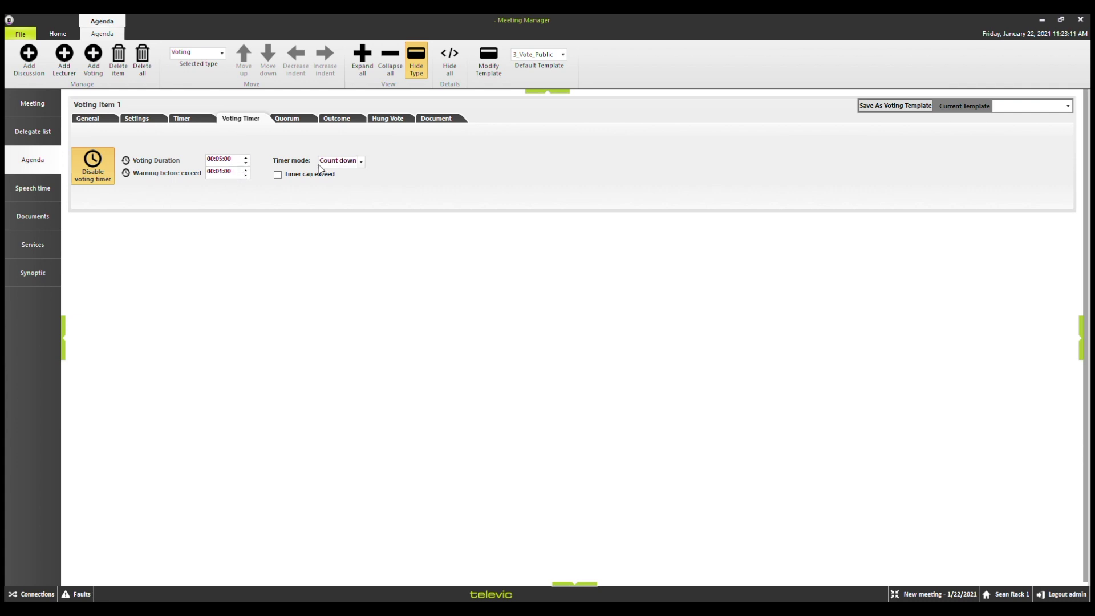
pyautogui.click(361, 164)
pyautogui.click(293, 121)
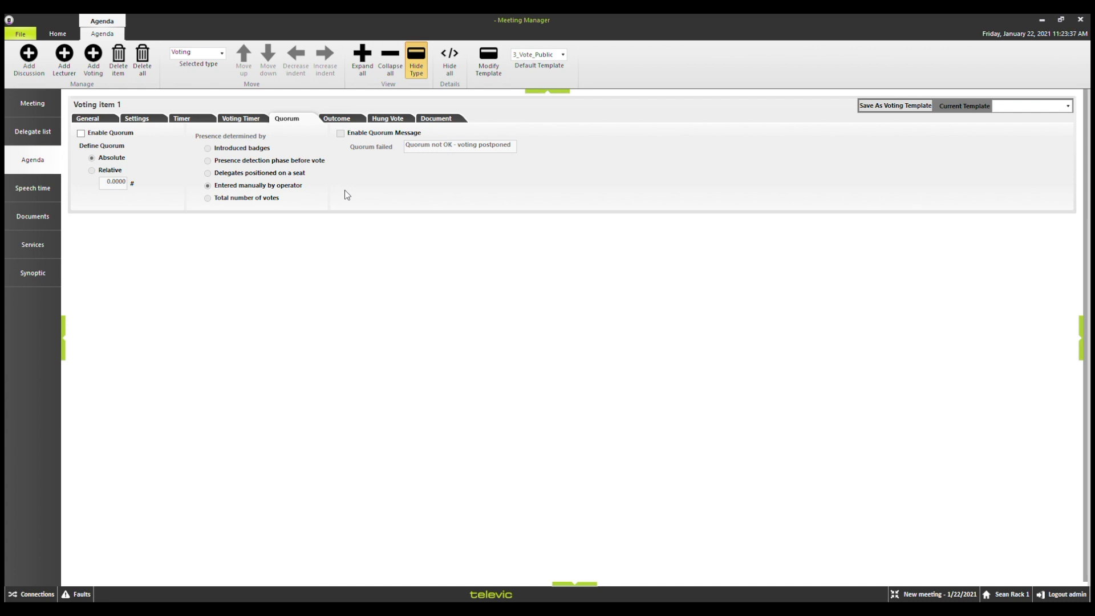
# Step: Enable the quorum requirement on Voting item 1's Quorum tab
pyautogui.click(81, 134)
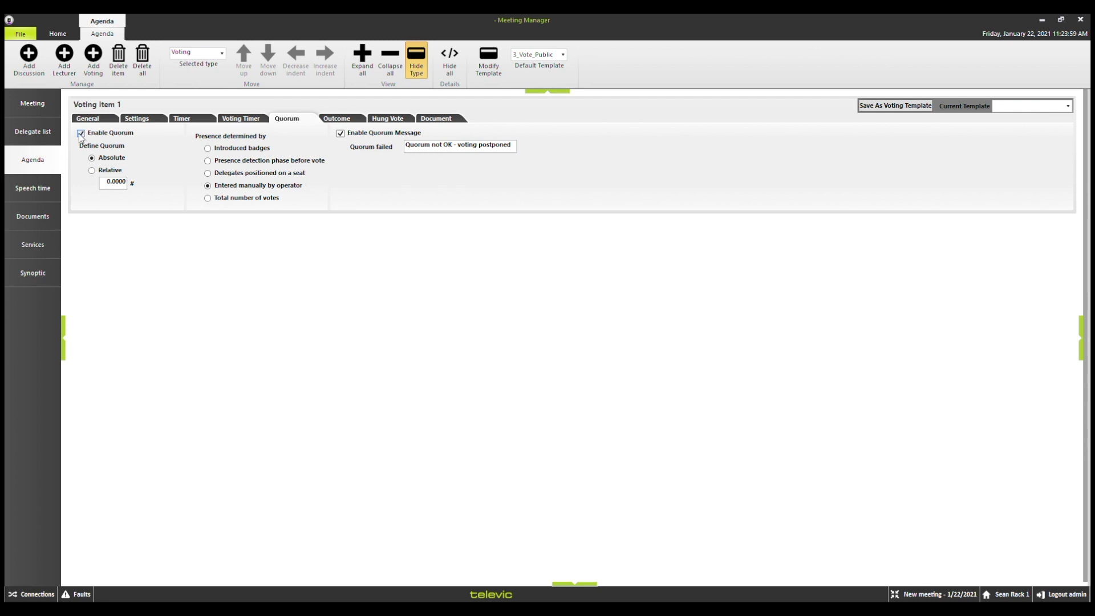
pyautogui.click(349, 116)
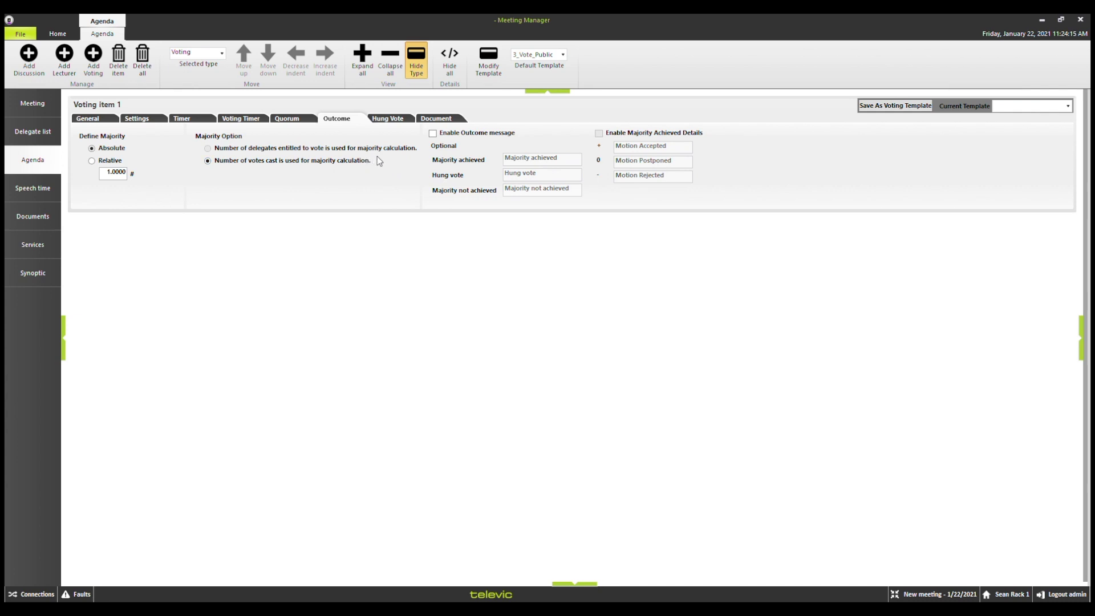
# Step: Enable the Outcome message for the Stop Sign vote and view its Hung Vote options
pyautogui.click(433, 134)
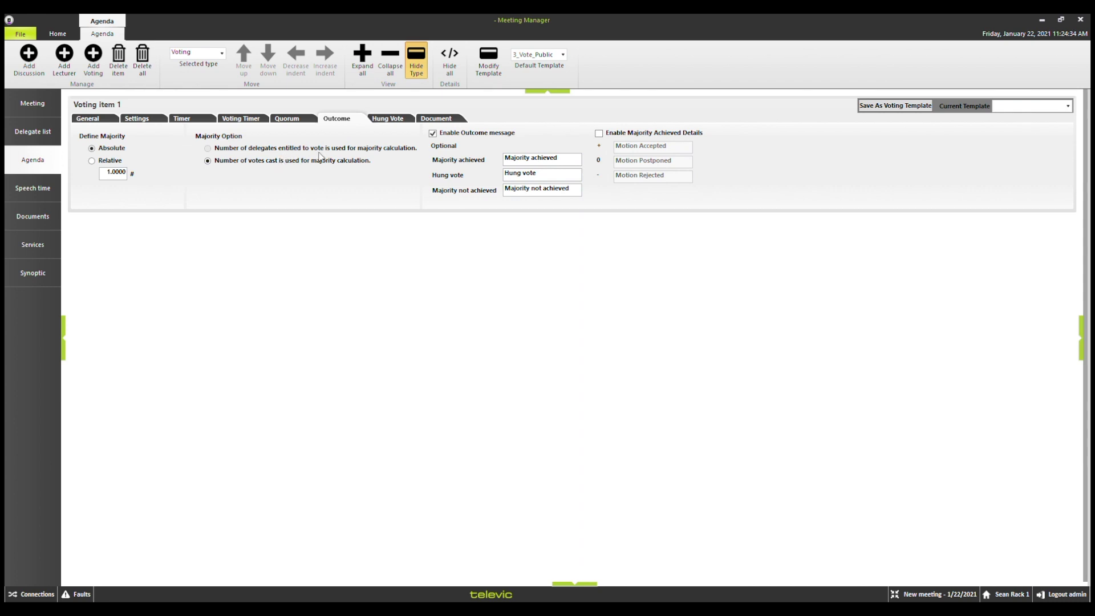
pyautogui.click(401, 121)
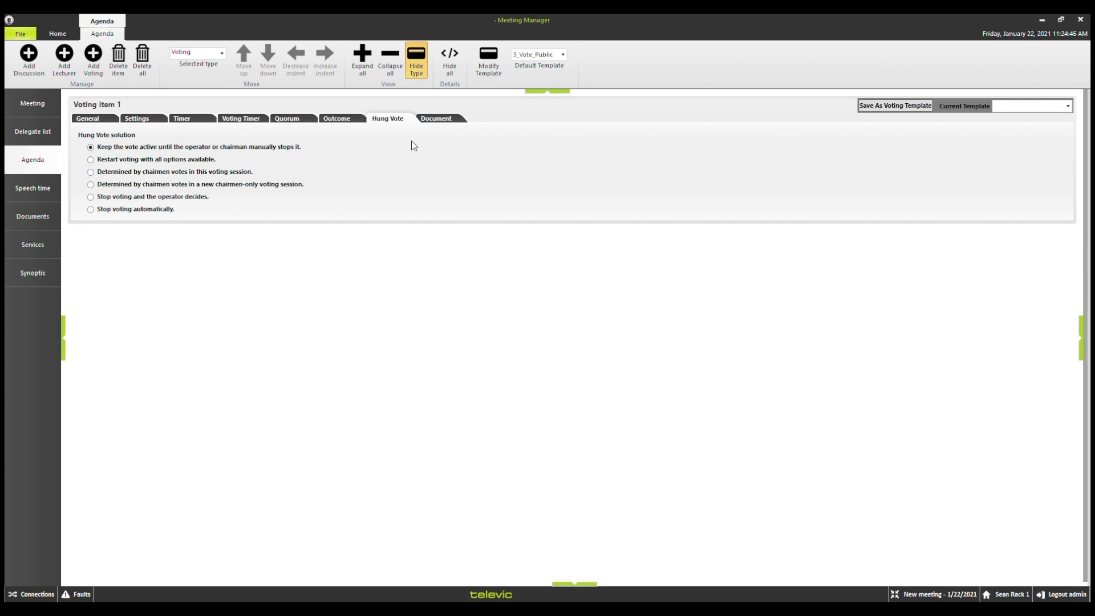
# Step: Check the Stop Sign item's Document panel, then add Voting item 2 below it
pyautogui.click(453, 119)
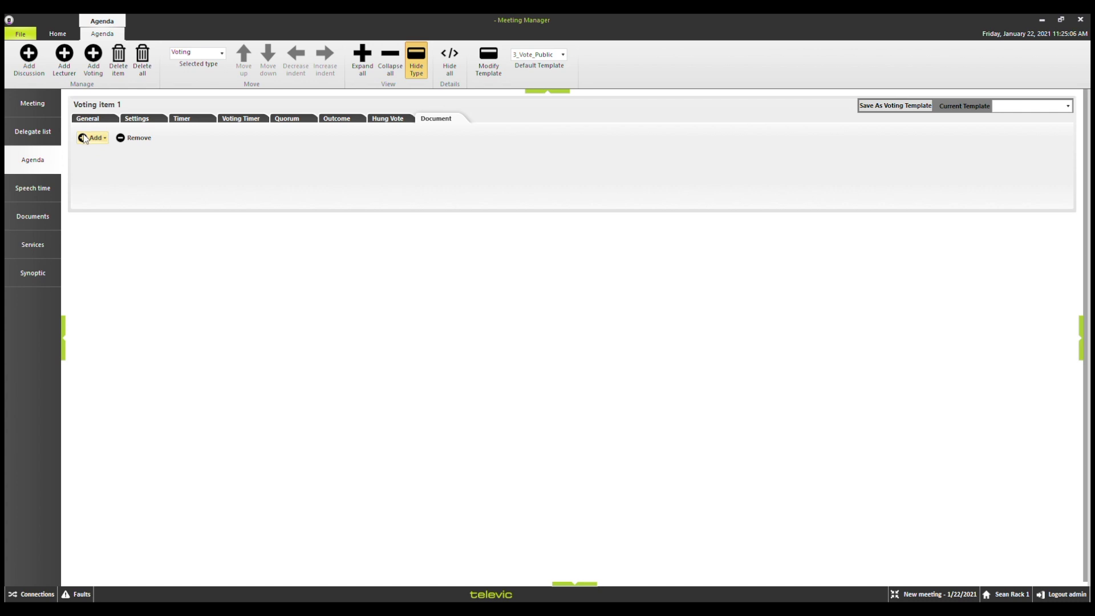
pyautogui.click(98, 122)
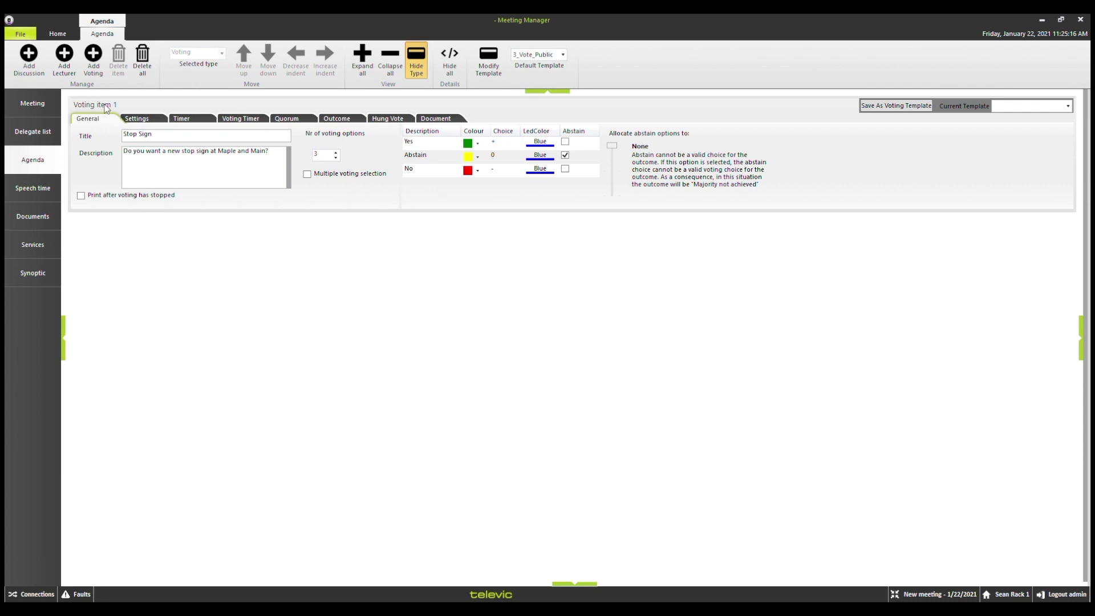
pyautogui.click(95, 59)
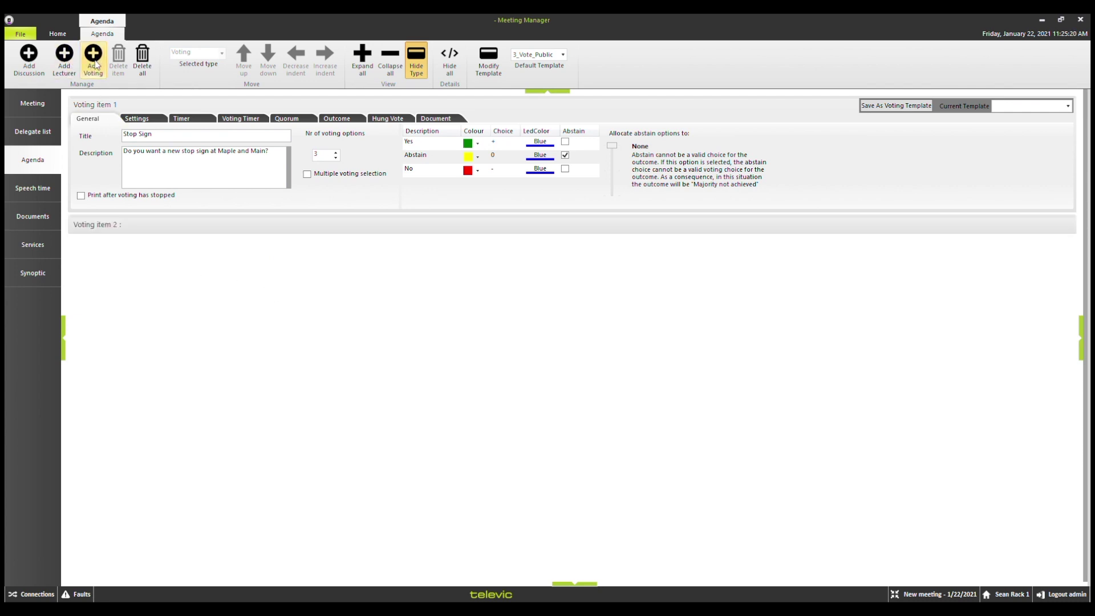
# Step: Expand Voting item 2 to reveal its blank title, description and three voting choices
pyautogui.click(131, 229)
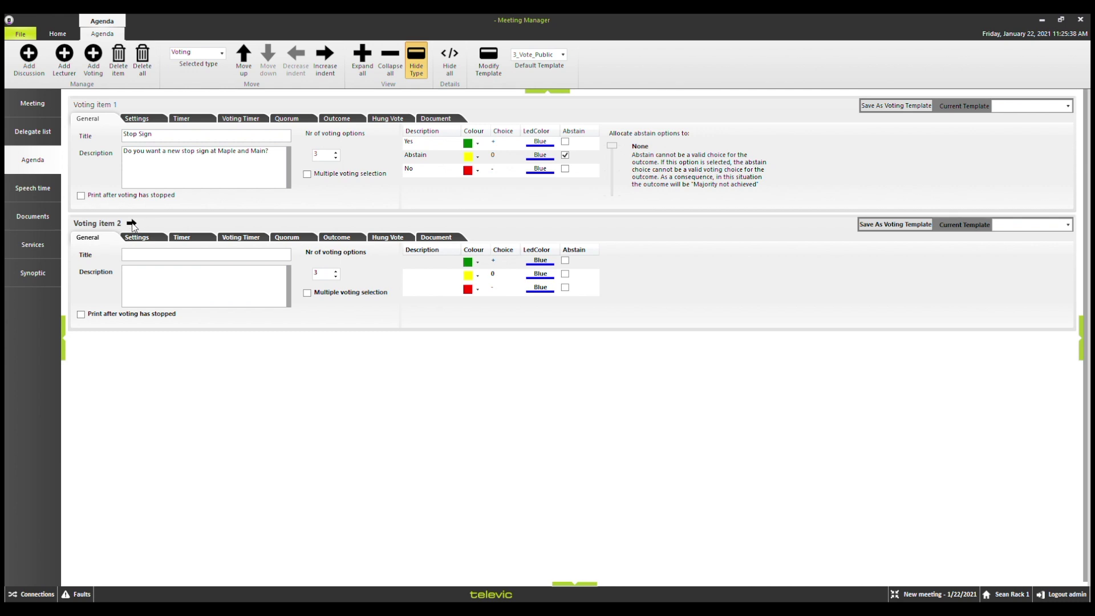
pyautogui.click(132, 223)
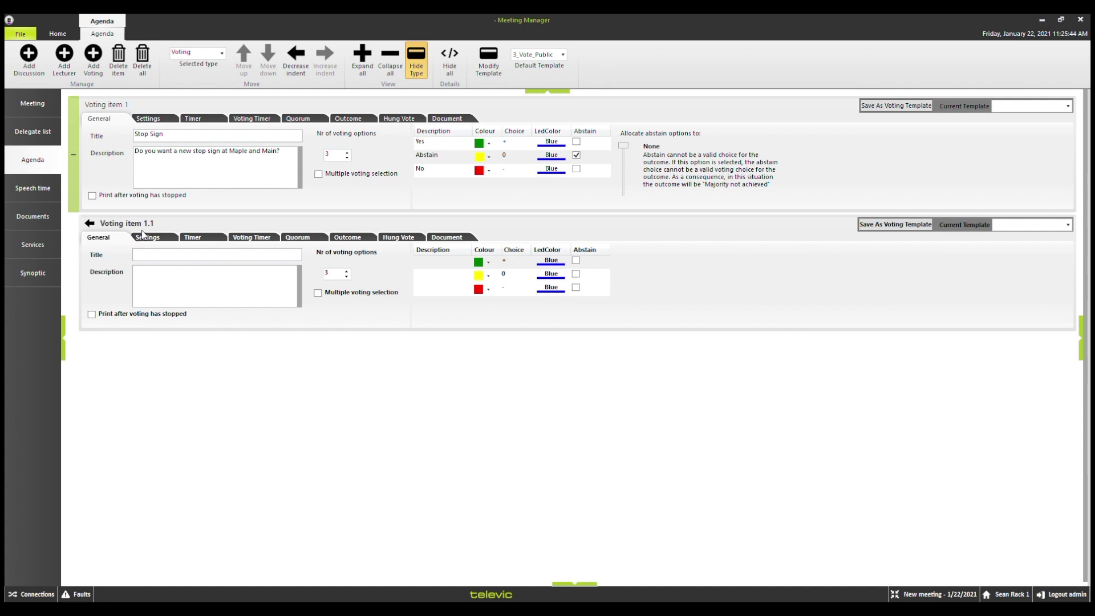
pyautogui.click(90, 224)
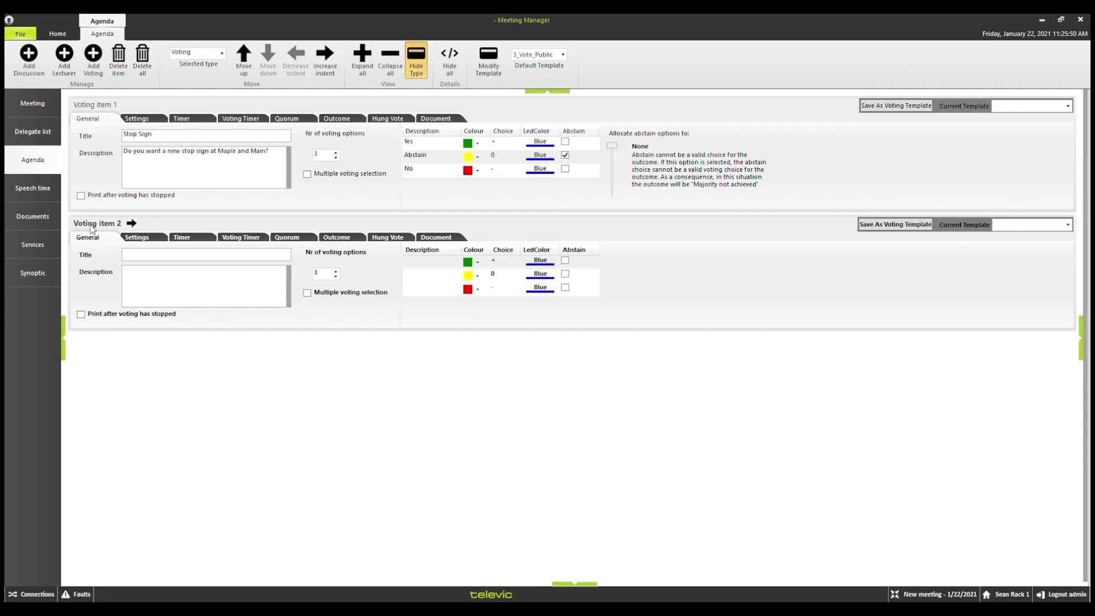